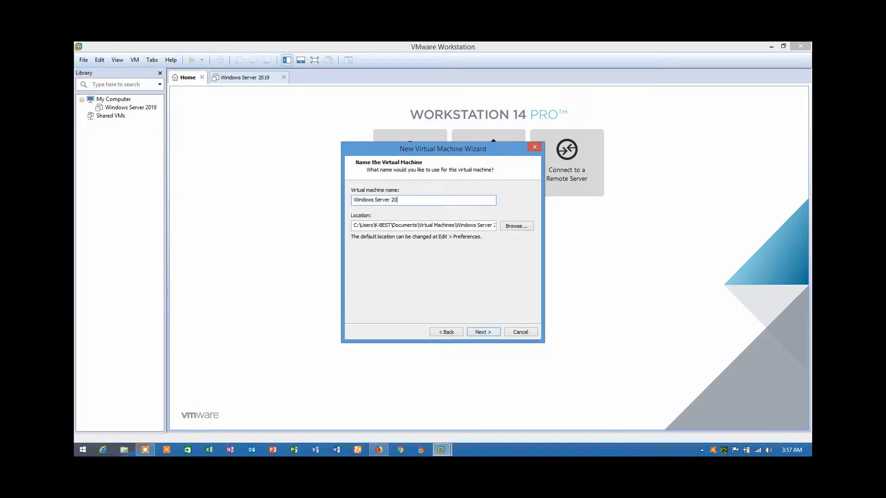
# Name the virtual machine Windows Server 2019 and give it a 30 GB virtual disk stored as a single file
pyautogui.click(482, 332)
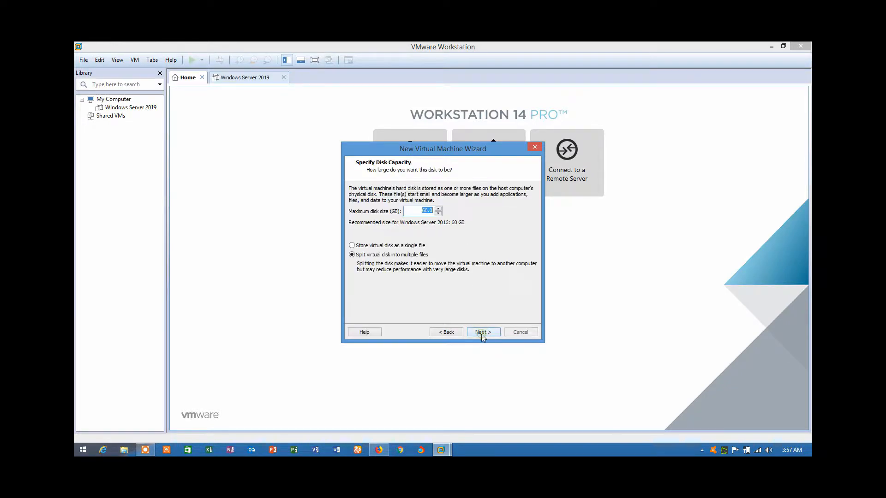
pyautogui.click(438, 213)
pyautogui.click(439, 213)
pyautogui.click(438, 213)
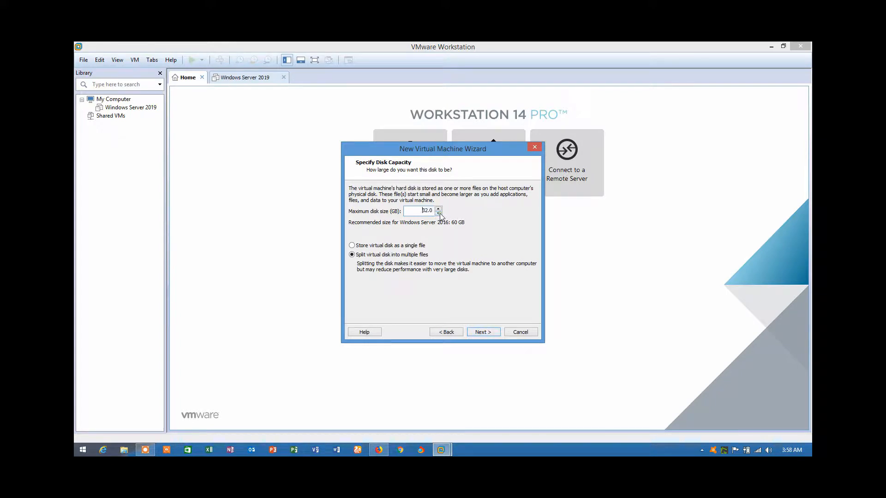
pyautogui.click(395, 246)
pyautogui.click(481, 332)
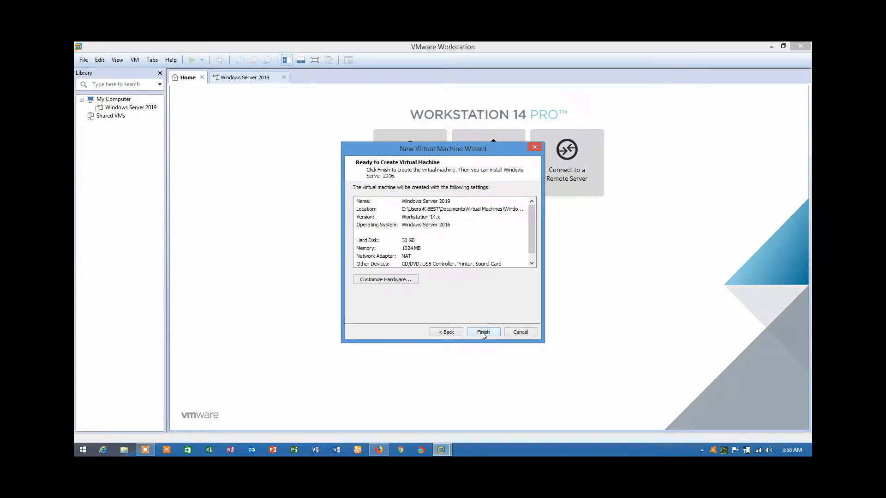
# Customize the virtual machine's hardware with 2048 MB of memory and finish creating it
pyautogui.click(406, 282)
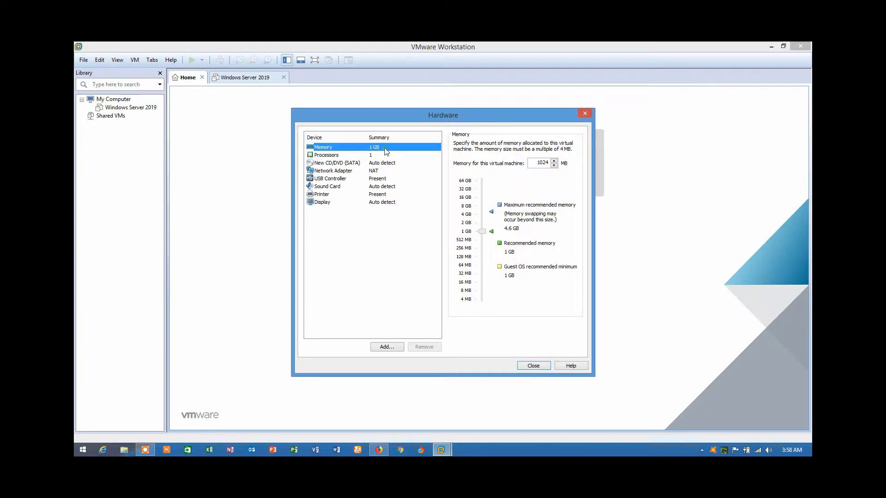
pyautogui.moveTo(482, 231); pyautogui.dragTo(483, 226)
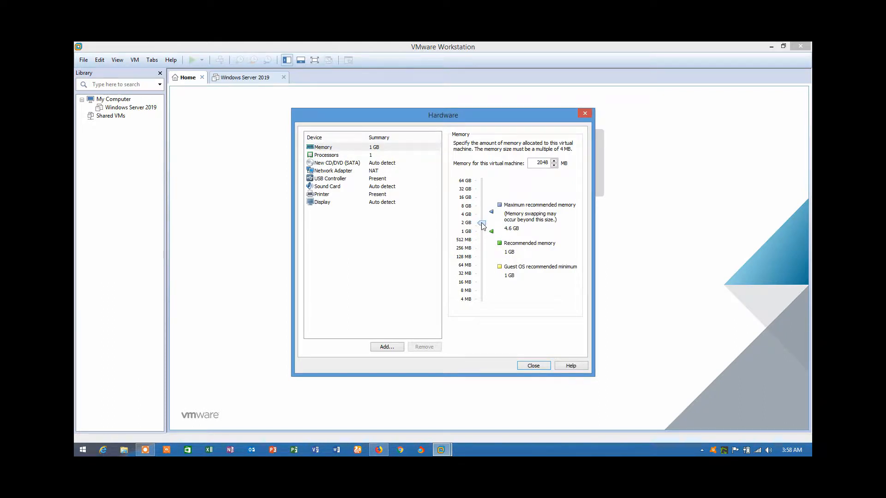
pyautogui.click(523, 366)
pyautogui.click(485, 331)
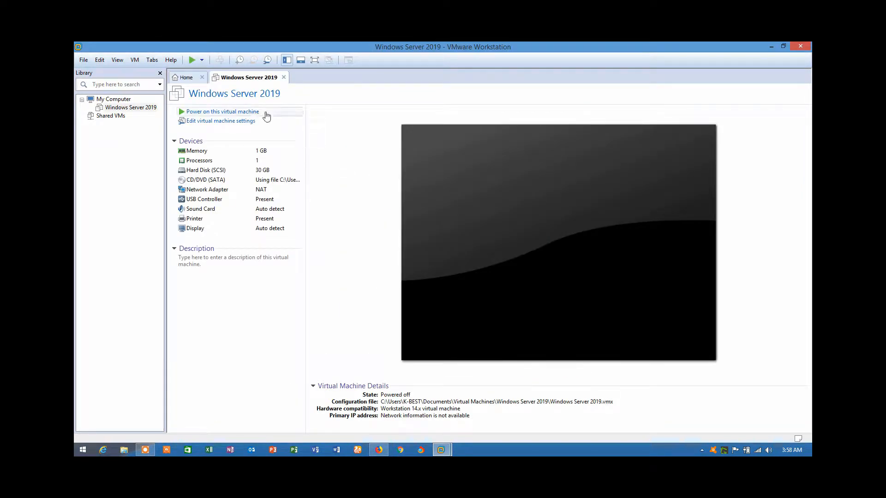
# Try to boot the new Windows Server 2019 virtual machine, and power it off
pyautogui.click(244, 113)
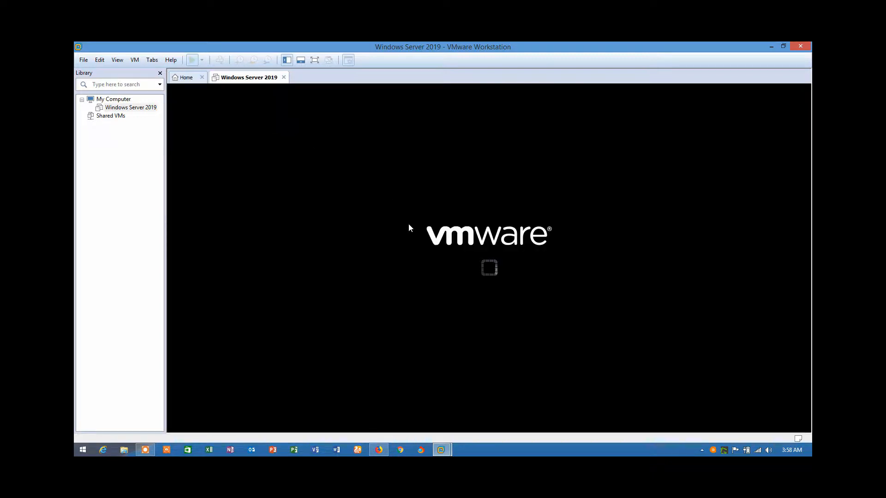
pyautogui.click(495, 300)
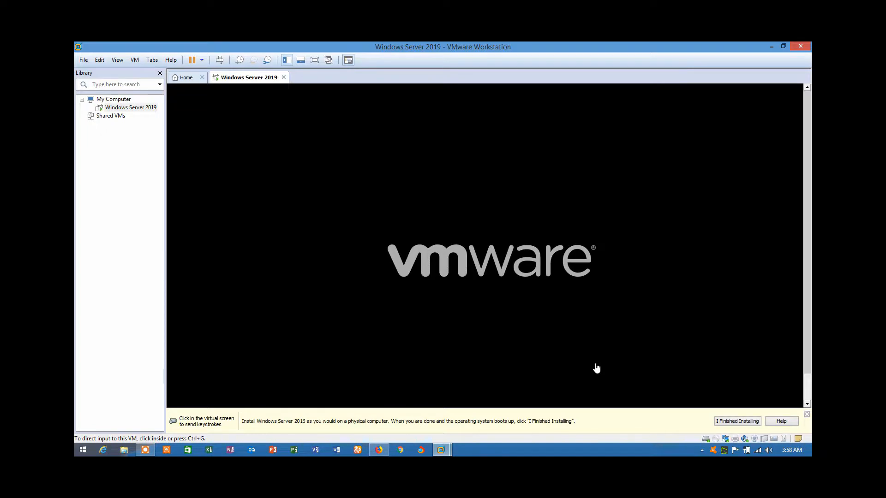
pyautogui.rightClick(255, 79)
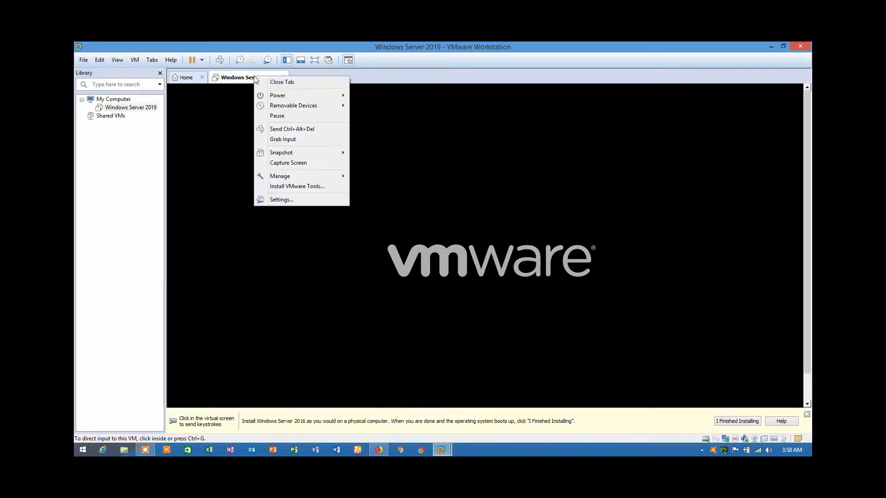
pyautogui.moveTo(282, 92)
pyautogui.click(365, 150)
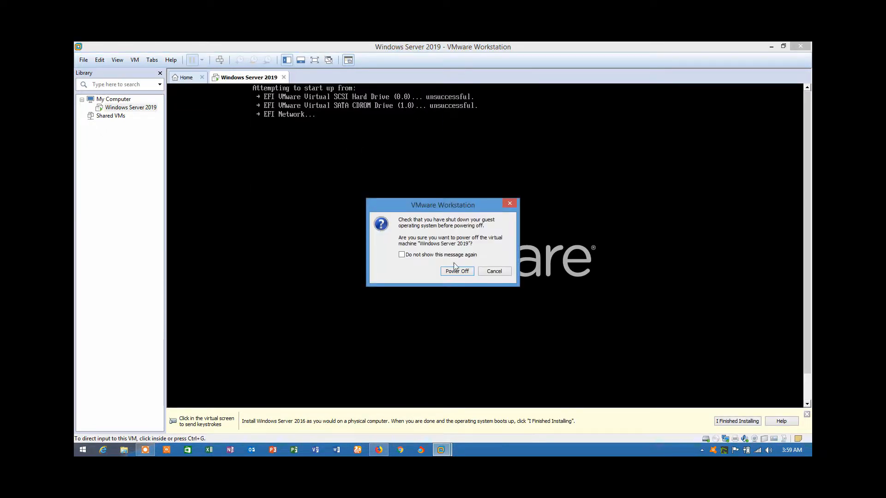
pyautogui.click(454, 271)
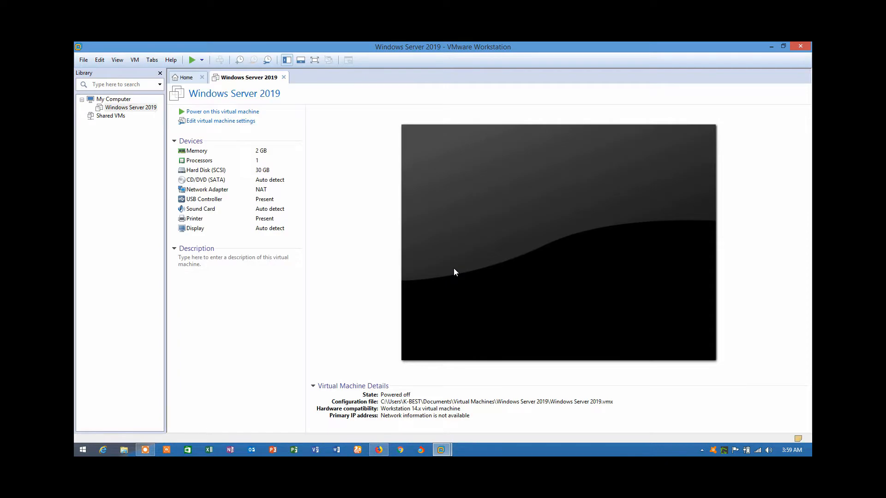
# Set the virtual machine's CD/DVD (SATA) drive to use the Windows_Server 2019 ISO image from the Downloads folder
pyautogui.doubleClick(219, 184)
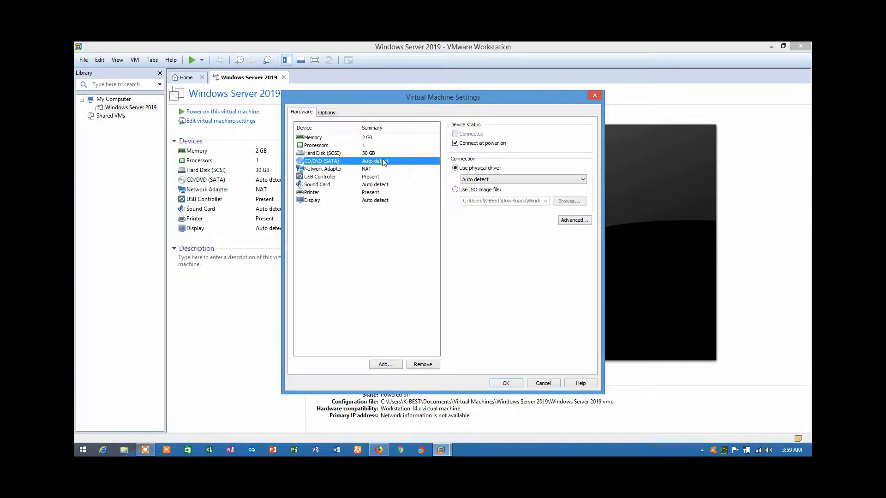
pyautogui.click(455, 190)
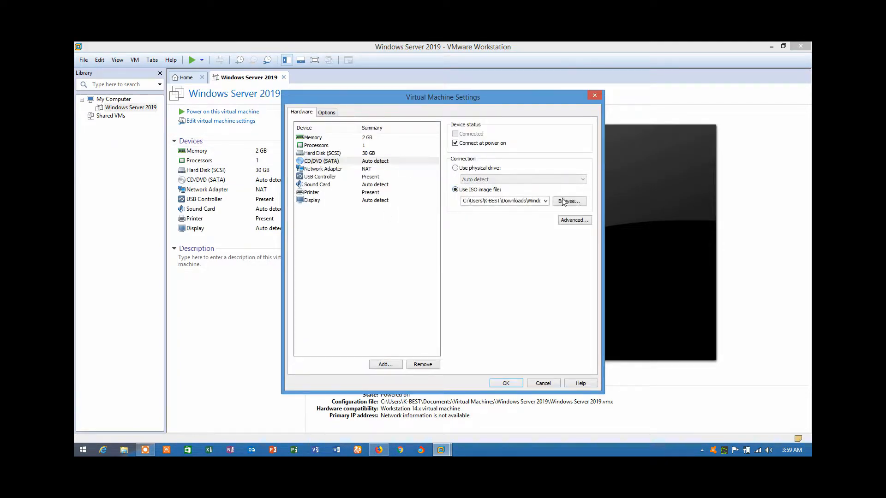
pyautogui.click(569, 201)
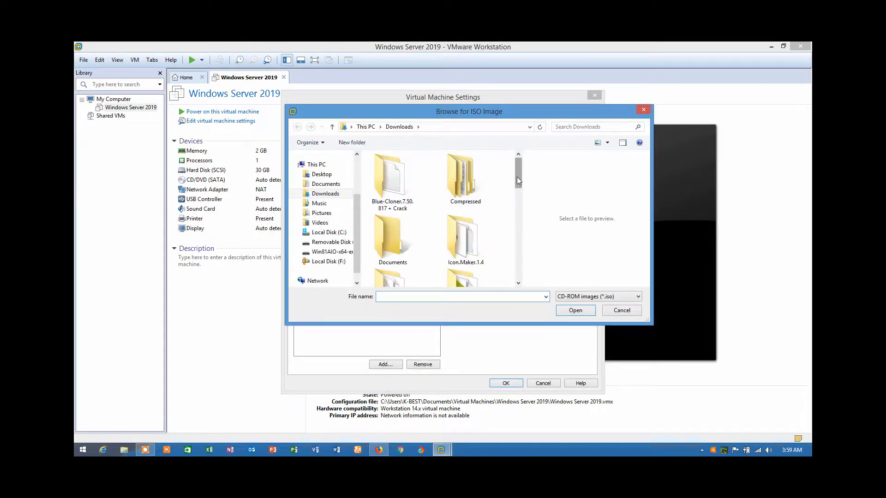
pyautogui.moveTo(517, 179); pyautogui.dragTo(516, 267)
pyautogui.click(469, 253)
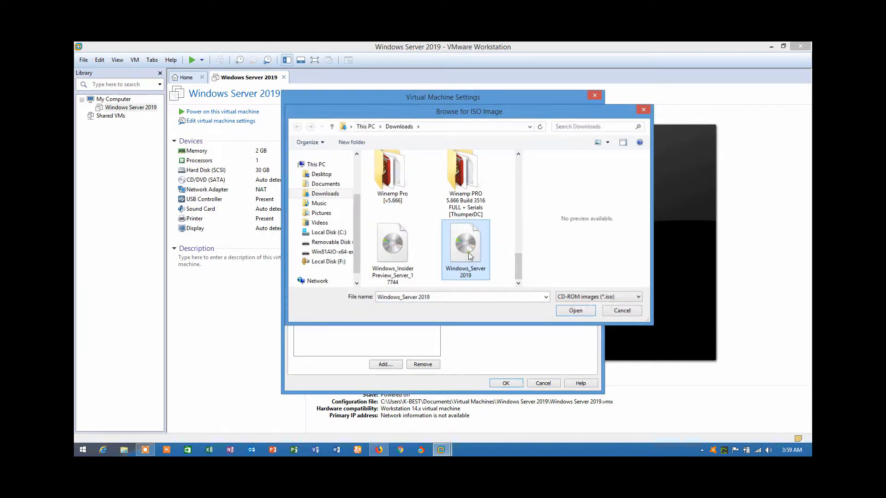
pyautogui.doubleClick(468, 253)
pyautogui.click(506, 384)
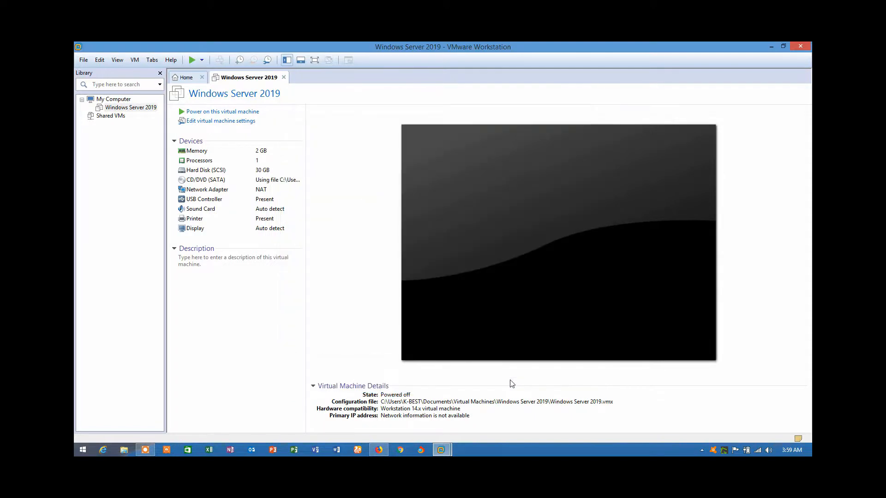
# Power on the virtual machine, booting it from the installation disc, and show it in full screen
pyautogui.click(242, 113)
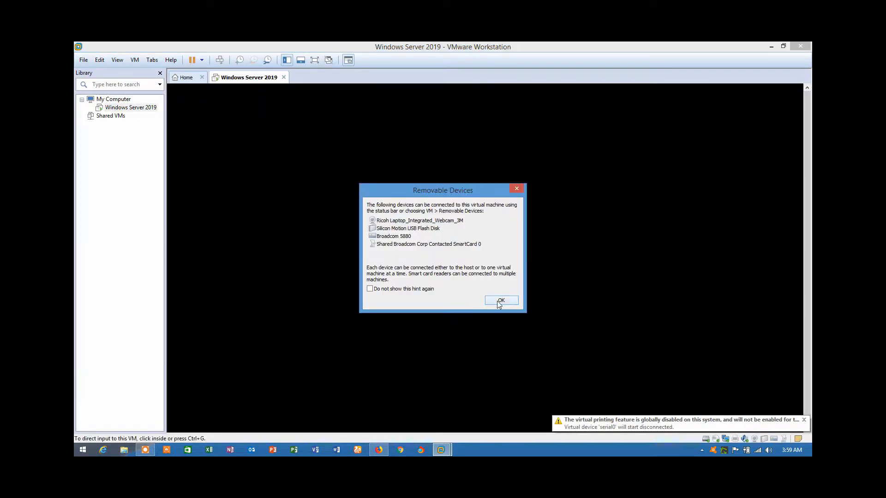
pyautogui.click(500, 300)
pyautogui.click(498, 306)
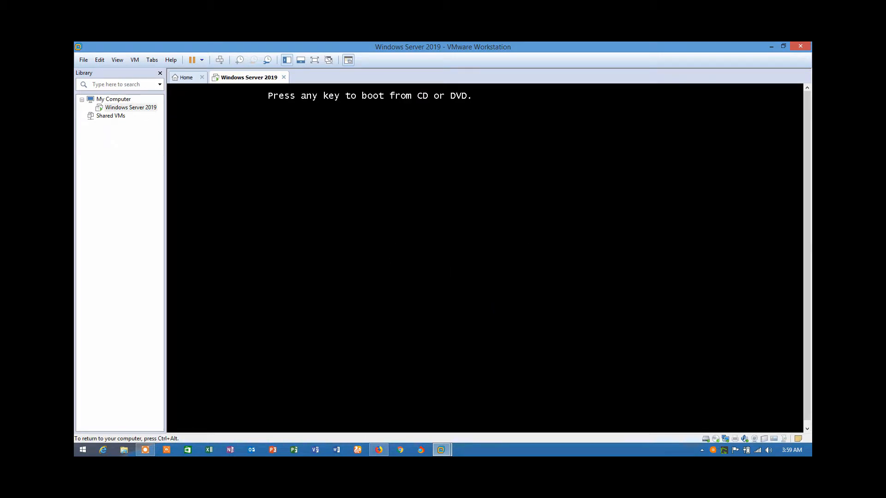
pyautogui.press('Return')
pyautogui.press('Return')
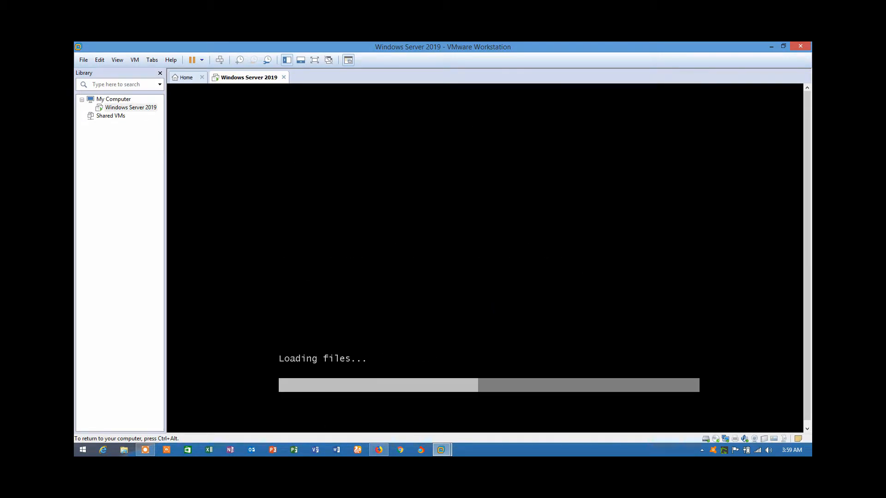
pyautogui.hotkey('ctrl', 'alt')
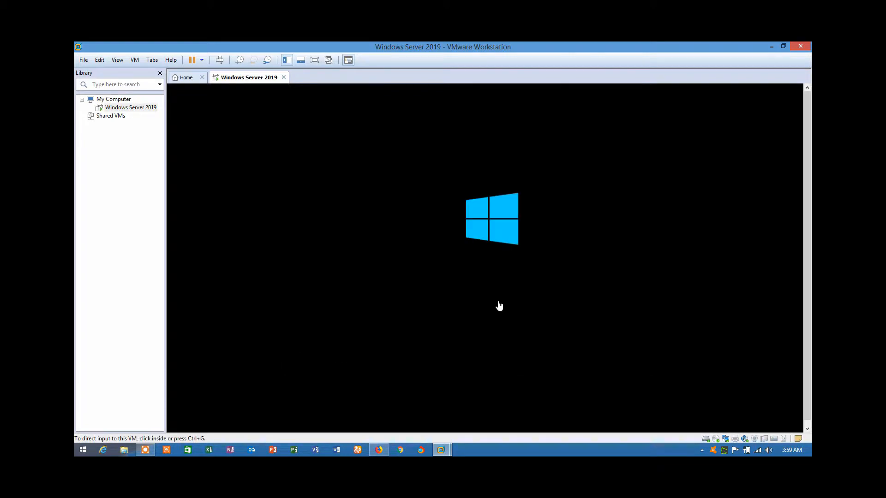
pyautogui.click(314, 60)
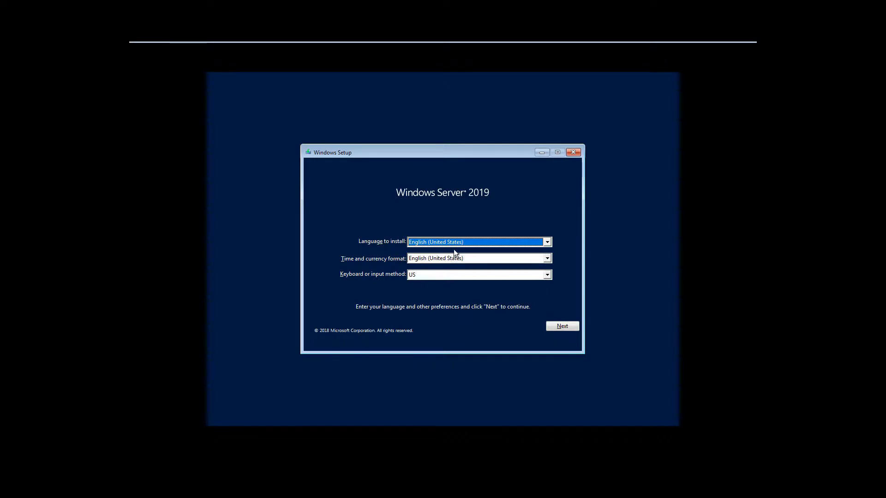
# Confirm English (United States) as the setup language and time and currency format, with the US keyboard
pyautogui.click(461, 242)
pyautogui.click(461, 241)
pyautogui.click(462, 258)
pyautogui.click(462, 257)
pyautogui.click(456, 274)
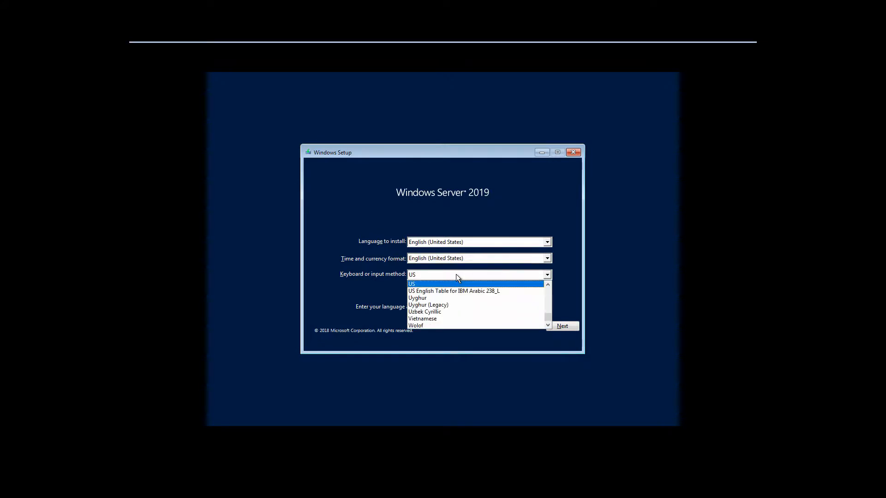
pyautogui.click(456, 274)
pyautogui.click(557, 326)
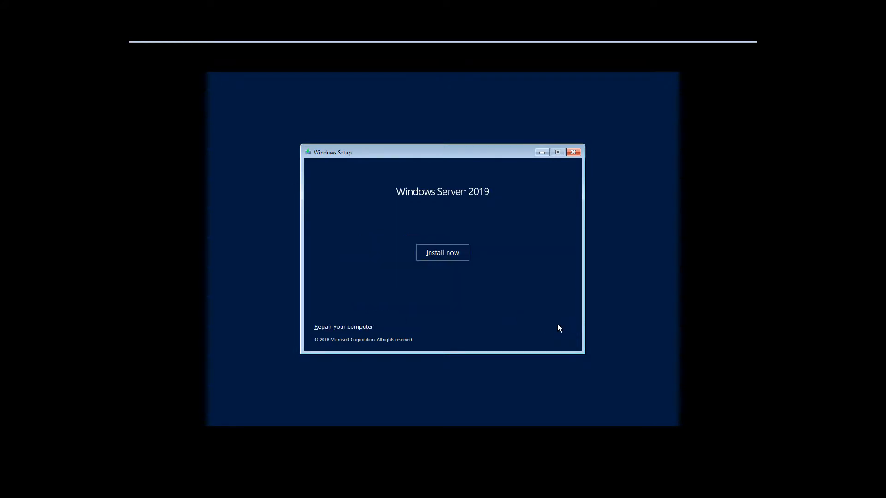
# Start the installation without a product key and choose the Windows Server 2019 Datacenter (Desktop Experience) edition
pyautogui.click(441, 253)
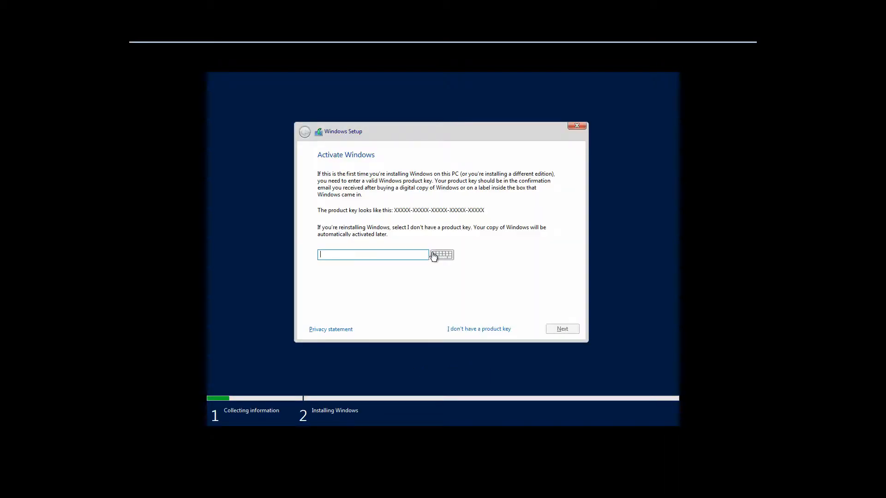
pyautogui.click(472, 328)
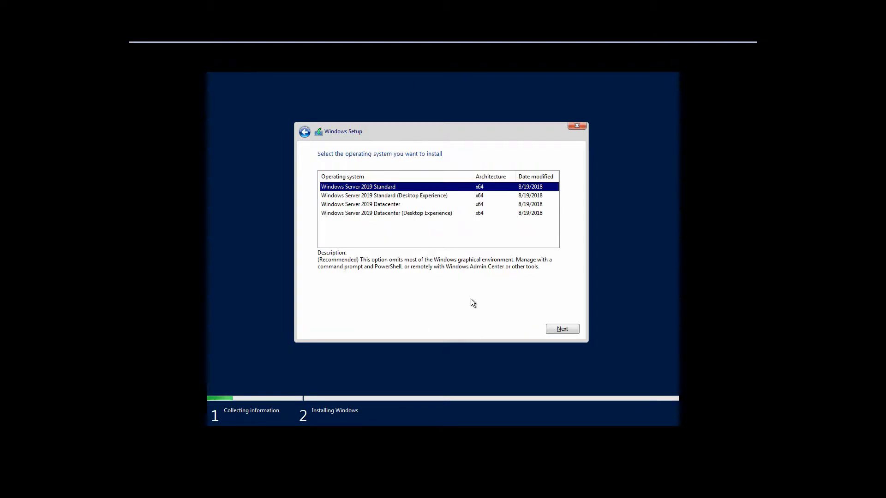
pyautogui.click(398, 215)
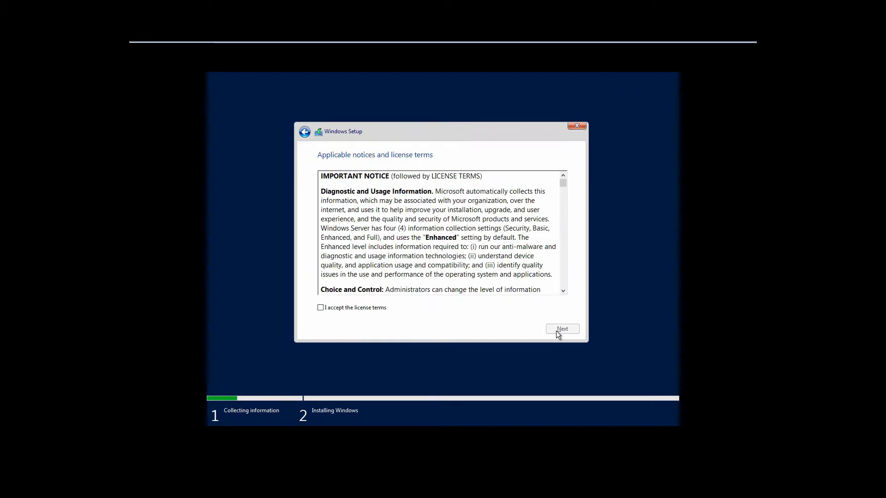
# Accept the license terms and choose the custom installation of Windows only
pyautogui.click(377, 312)
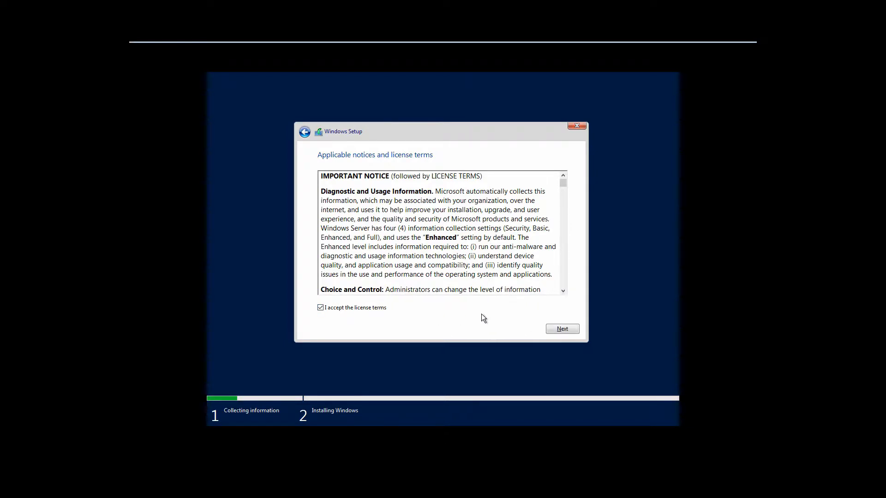
pyautogui.click(562, 329)
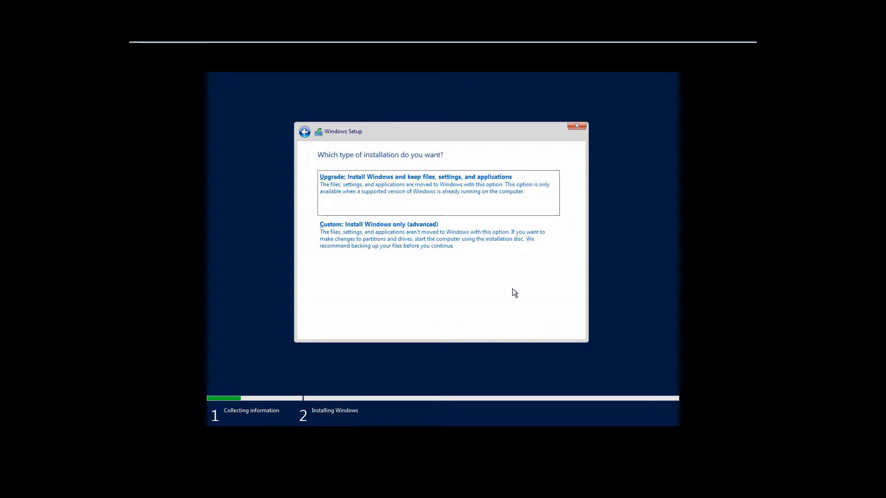
pyautogui.click(473, 255)
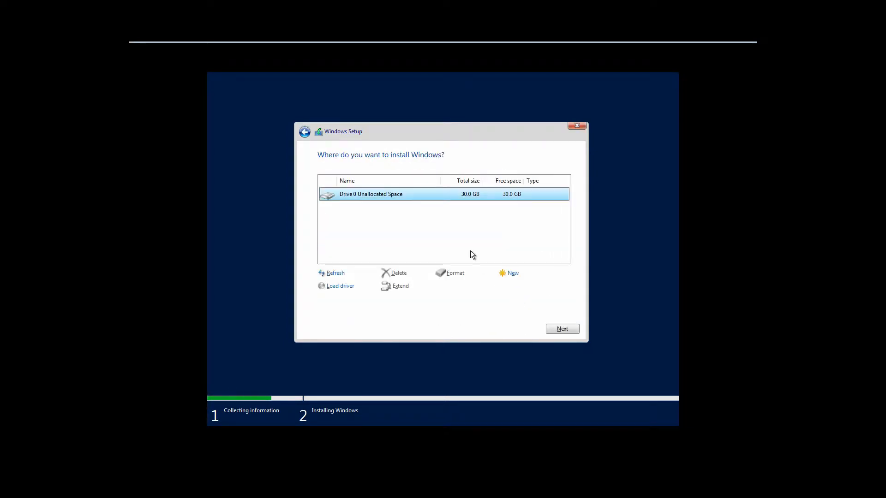
# Create a partition from all of Drive 0's unallocated space and install Windows on the primary partition, Drive 0 Partition 4
pyautogui.click(511, 275)
pyautogui.click(528, 288)
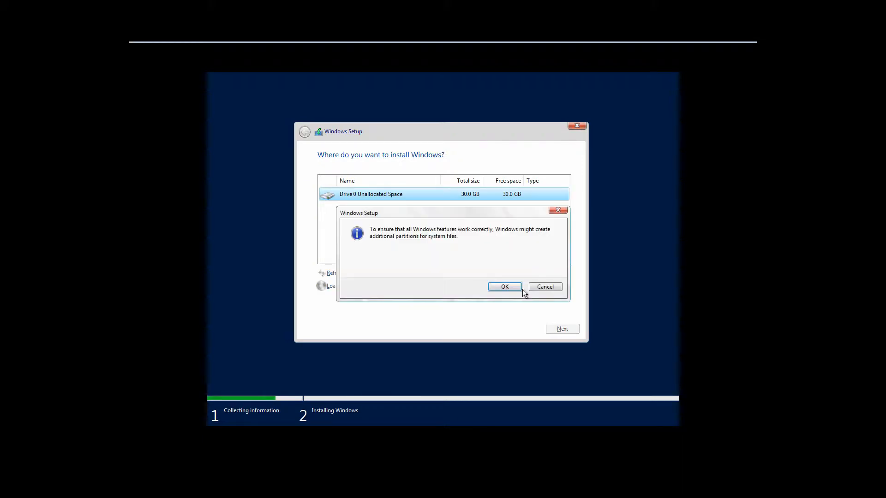
pyautogui.click(516, 288)
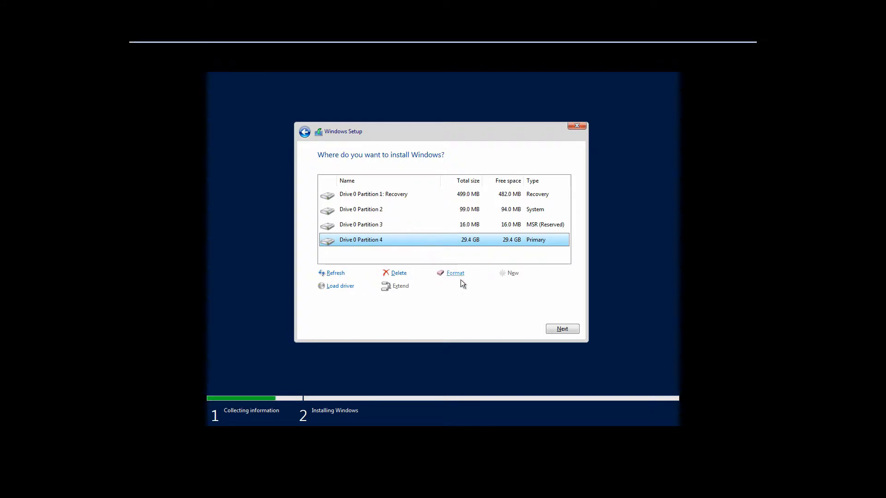
pyautogui.click(558, 329)
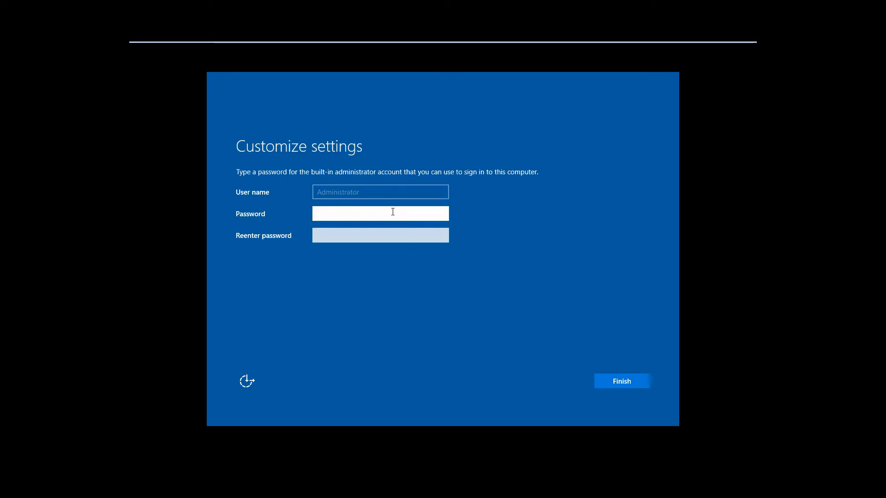
# Enter and re-enter the password for the built-in Administrator account, and finish the setup
pyautogui.write('********')
pyautogui.press('Tab')
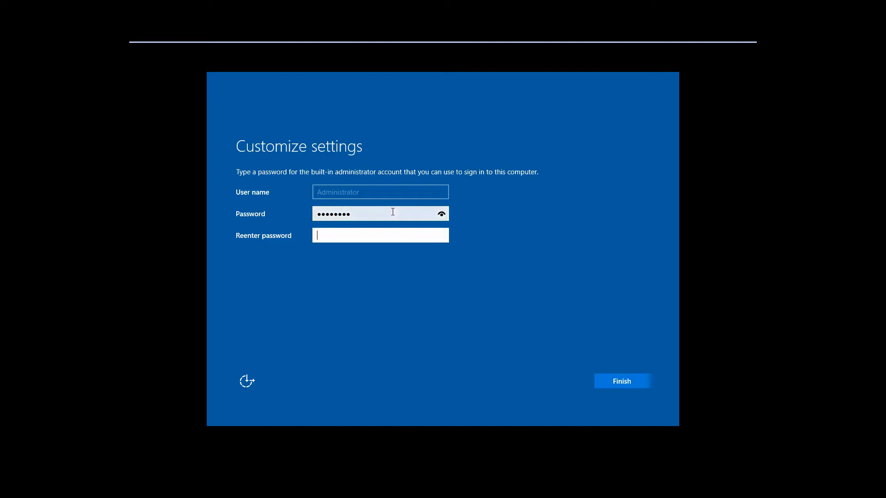
pyautogui.write('********')
pyautogui.press('Return')
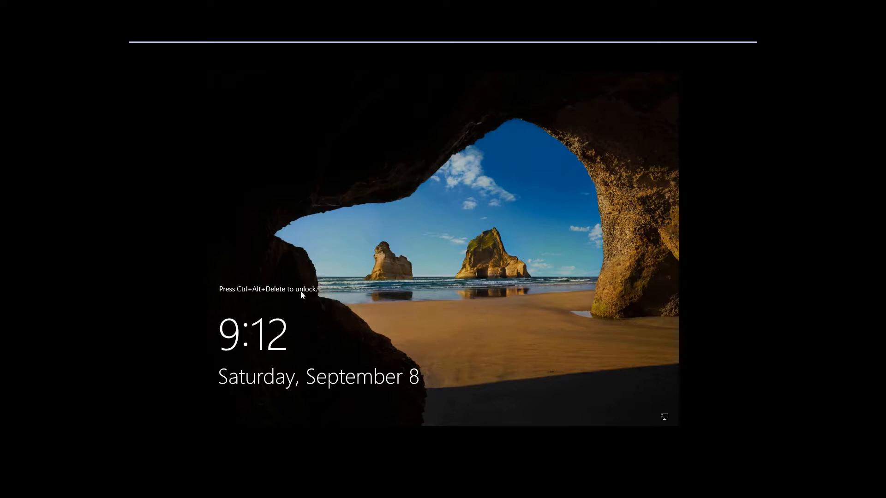
# Unlock the virtual machine with Ctrl+Alt+Del and sign in as Administrator by entering the account password
pyautogui.moveTo(323, 43)
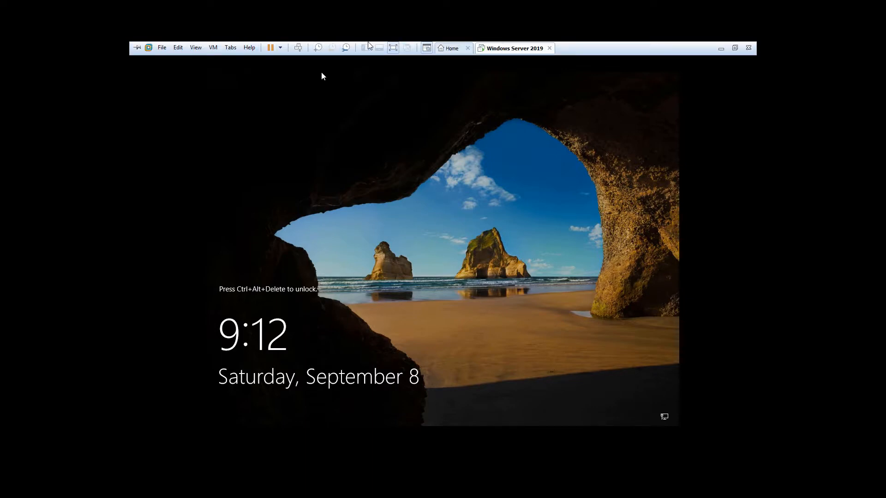
pyautogui.rightClick(524, 48)
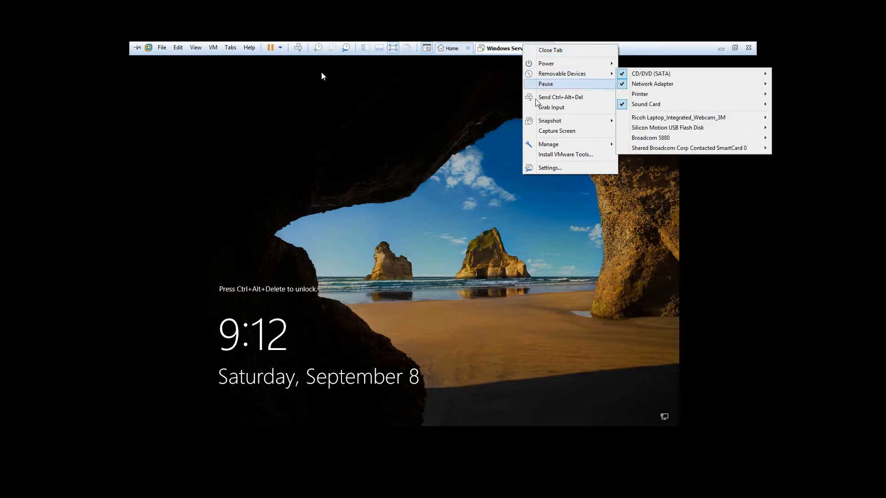
pyautogui.click(574, 97)
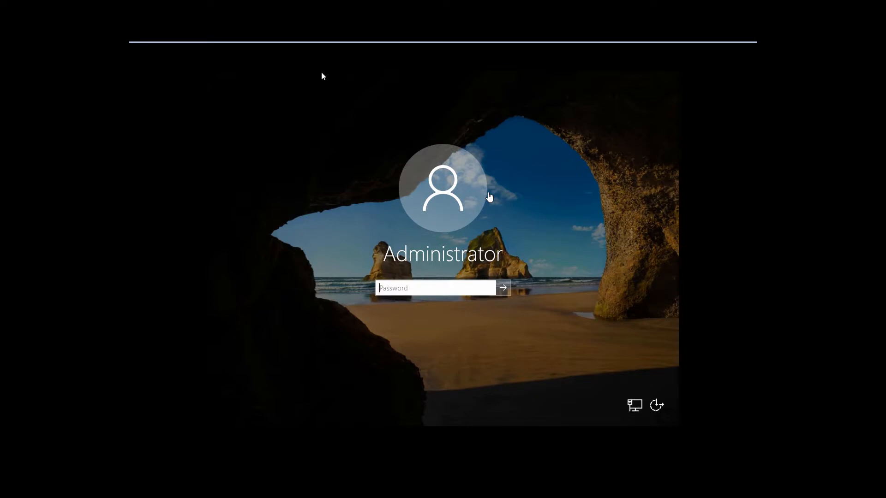
pyautogui.click(451, 286)
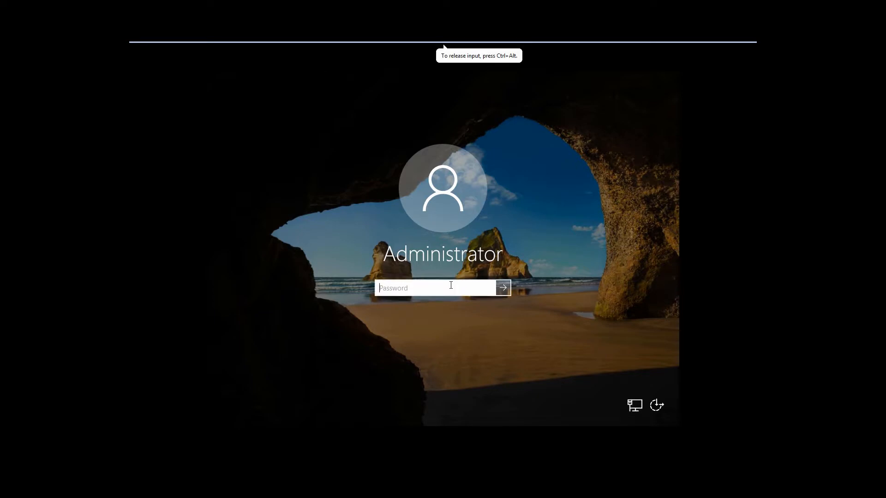
pyautogui.write('••')
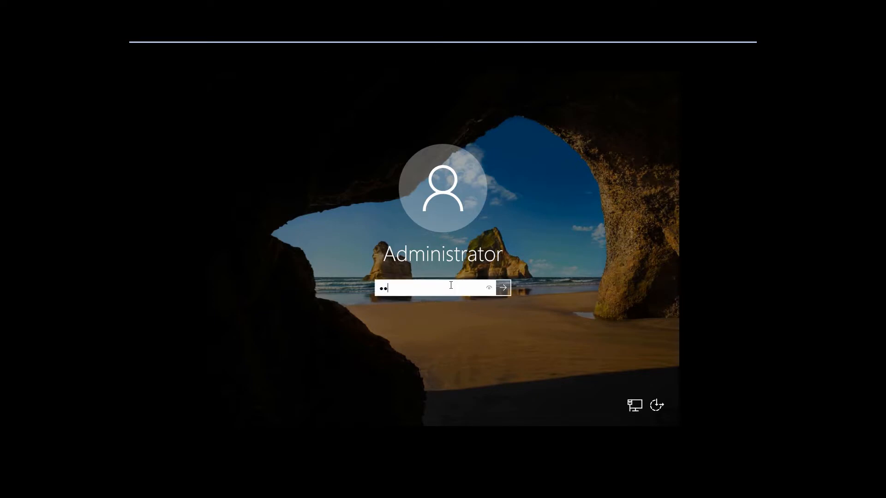
pyautogui.write('••••••')
pyautogui.press('Return')
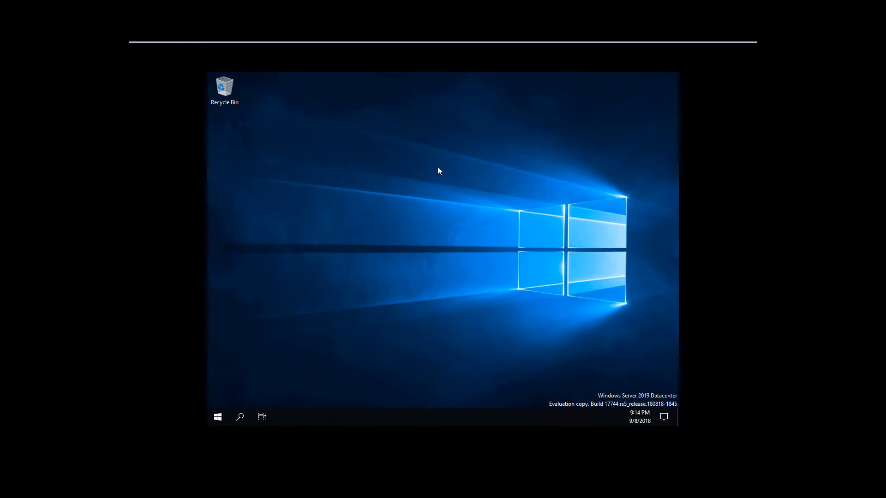
# Start the VMware Tools installation for the Windows Server 2019 virtual machine
pyautogui.moveTo(436, 46)
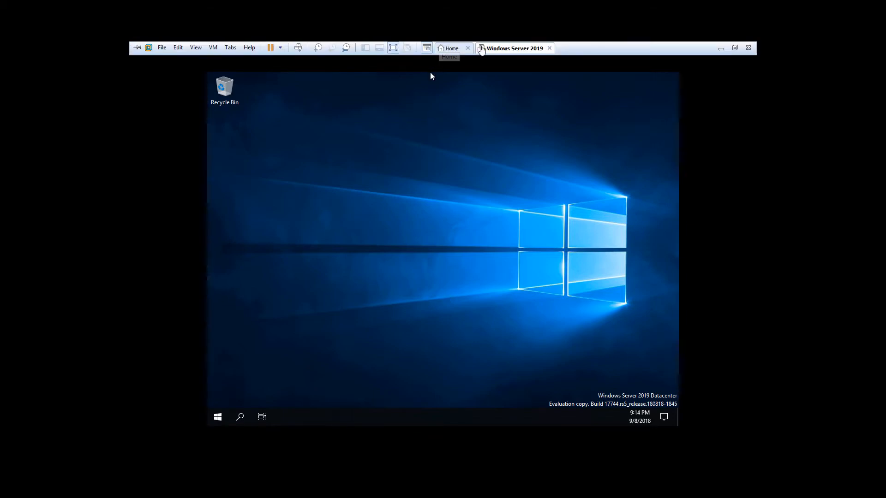
pyautogui.rightClick(490, 50)
pyautogui.click(512, 156)
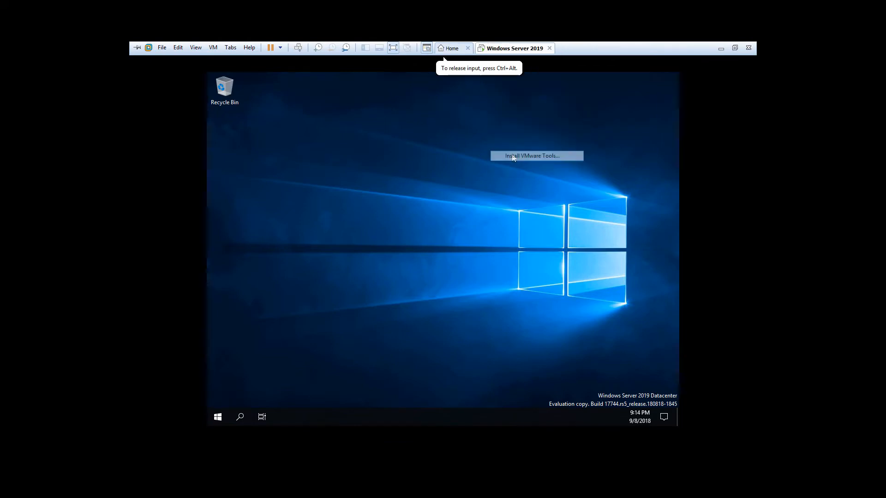
pyautogui.click(464, 281)
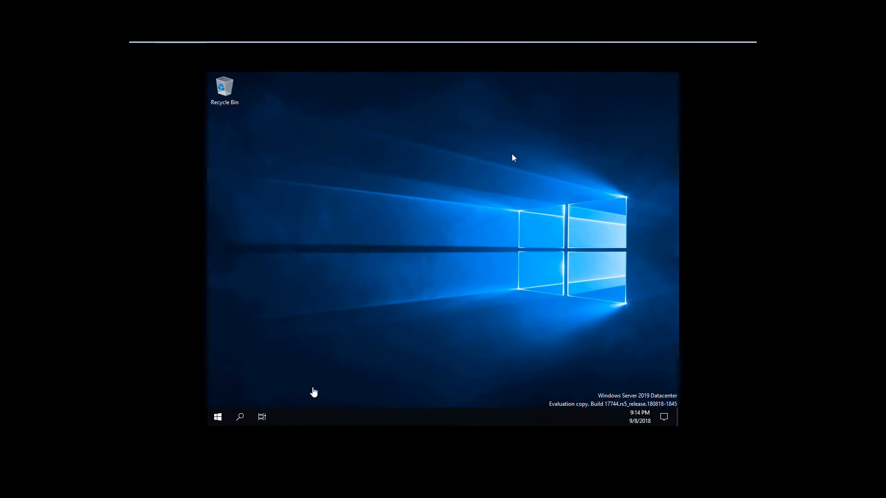
pyautogui.click(512, 157)
pyautogui.moveTo(508, 255); pyautogui.dragTo(354, 372)
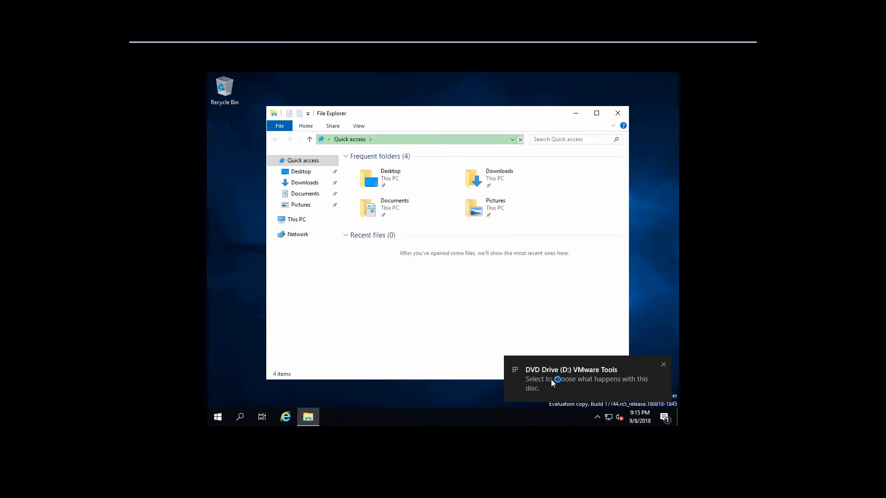
# Close the File Explorer window and run setup64.exe from the VMware Tools disc in DVD Drive (D:)
pyautogui.click(618, 113)
pyautogui.click(585, 372)
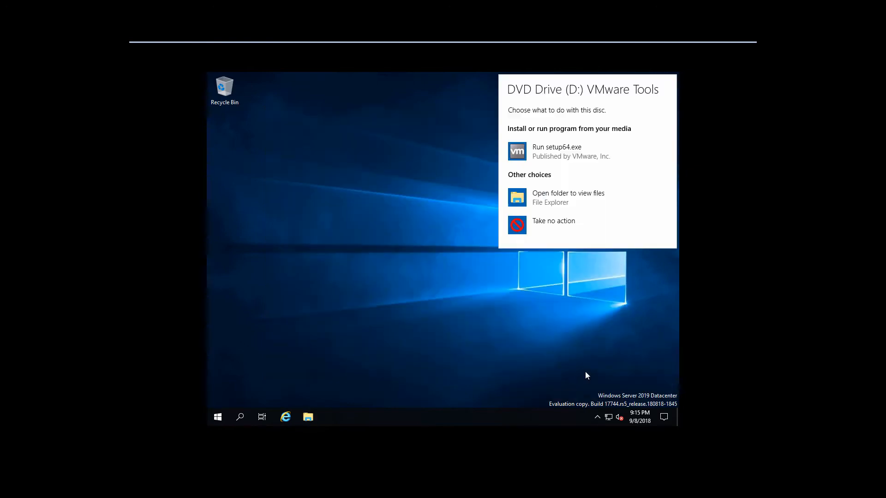
pyautogui.click(580, 147)
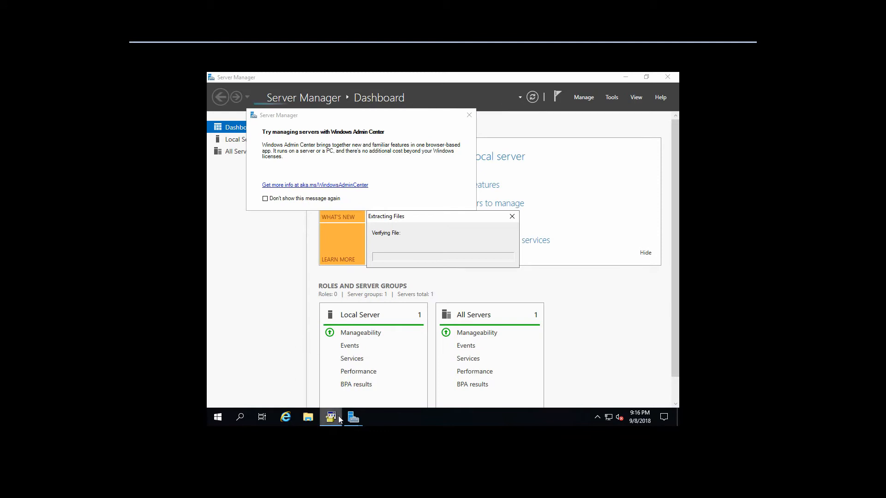
# Minimize Server Manager, advance through the VMware Tools Setup wizard and start installing VMware Tools
pyautogui.moveTo(339, 416)
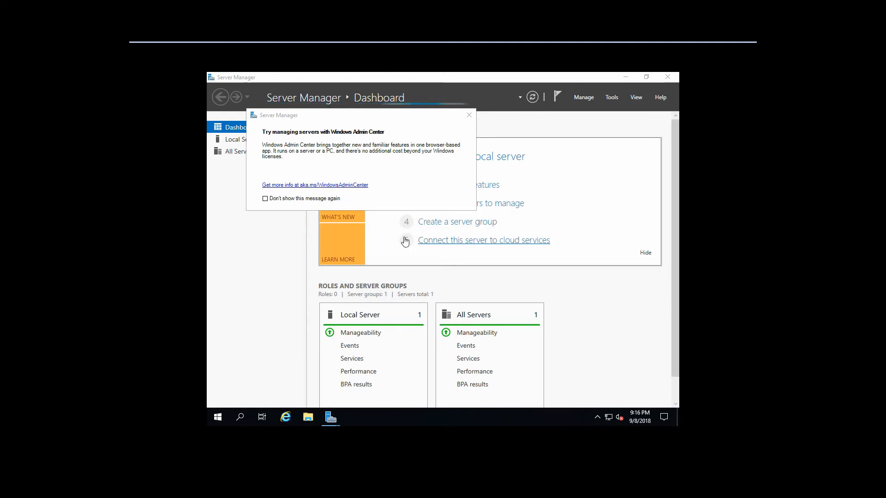
pyautogui.click(245, 245)
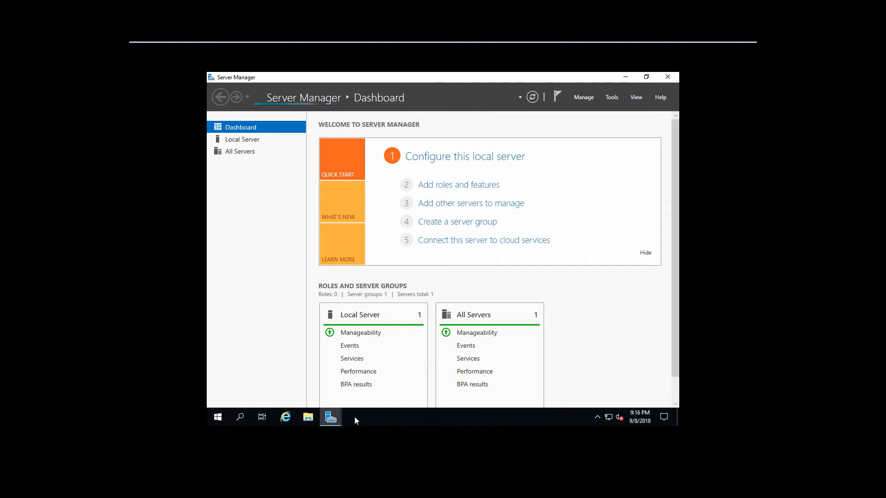
pyautogui.click(628, 77)
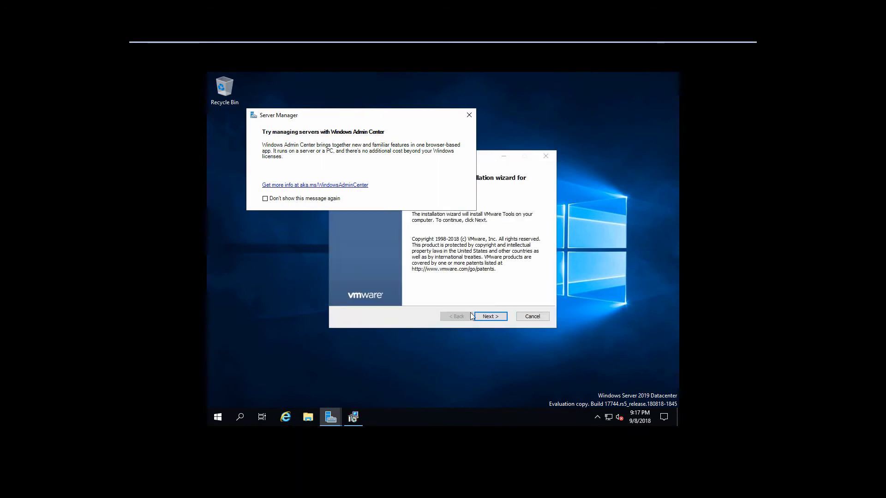
pyautogui.click(482, 316)
pyautogui.click(485, 318)
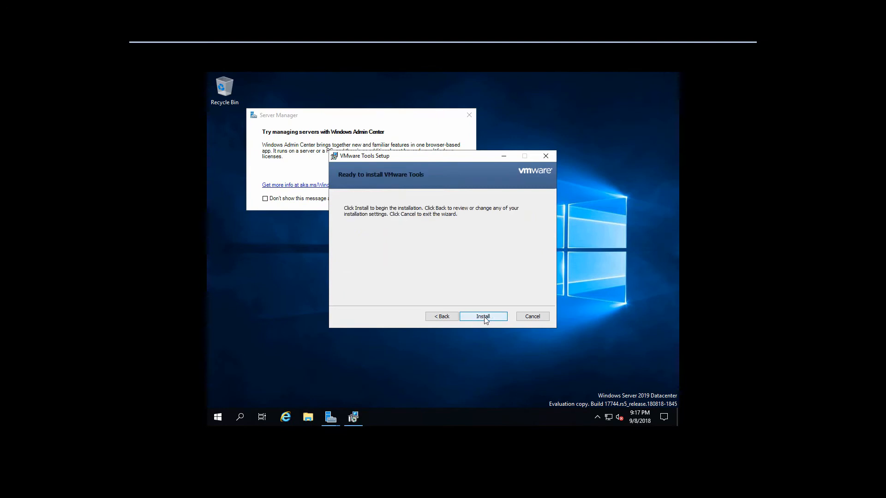
pyautogui.click(486, 318)
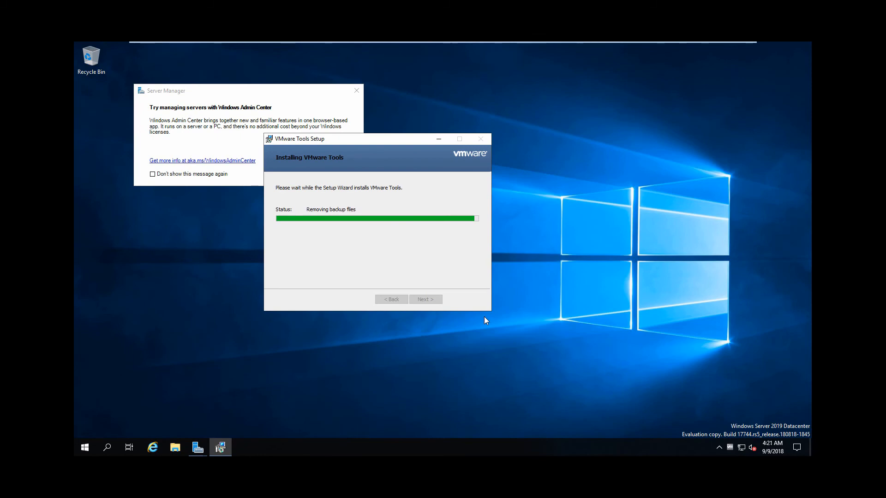
pyautogui.click(559, 210)
pyautogui.rightClick(559, 211)
pyautogui.click(573, 235)
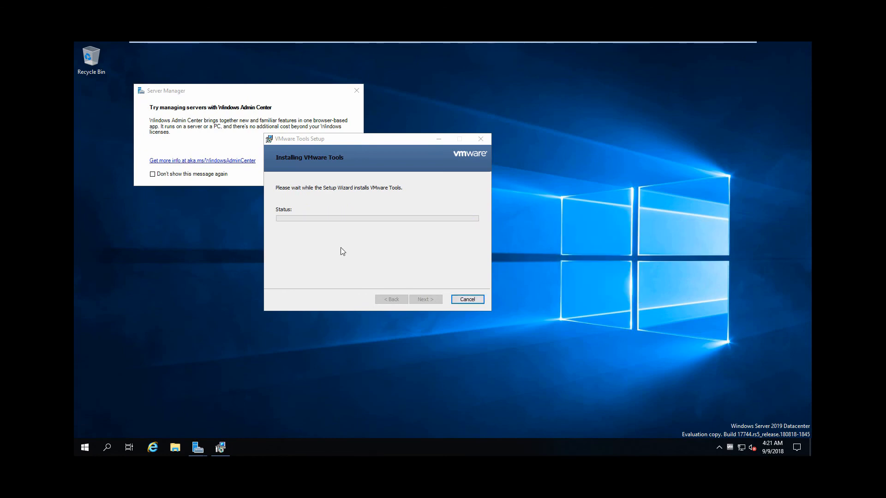
# Move the Windows Admin Center message aside, finish the VMware Tools setup and decline restarting the system
pyautogui.click(221, 133)
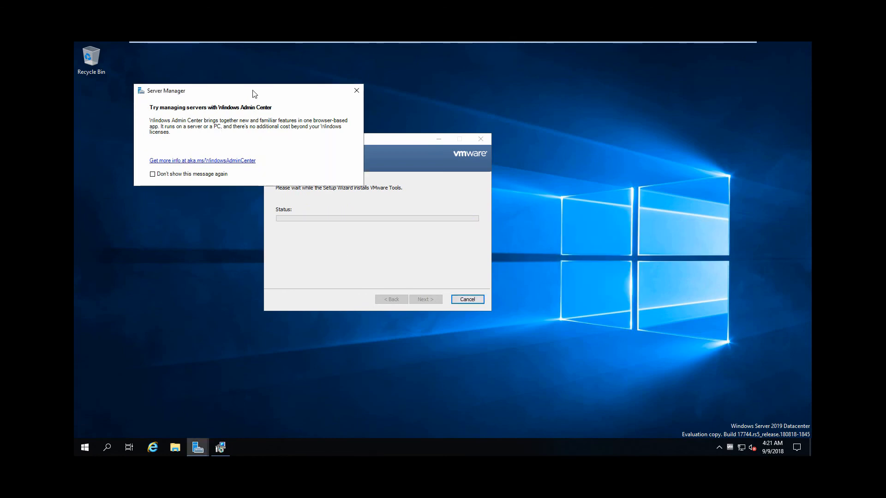
pyautogui.moveTo(255, 94); pyautogui.dragTo(309, 88)
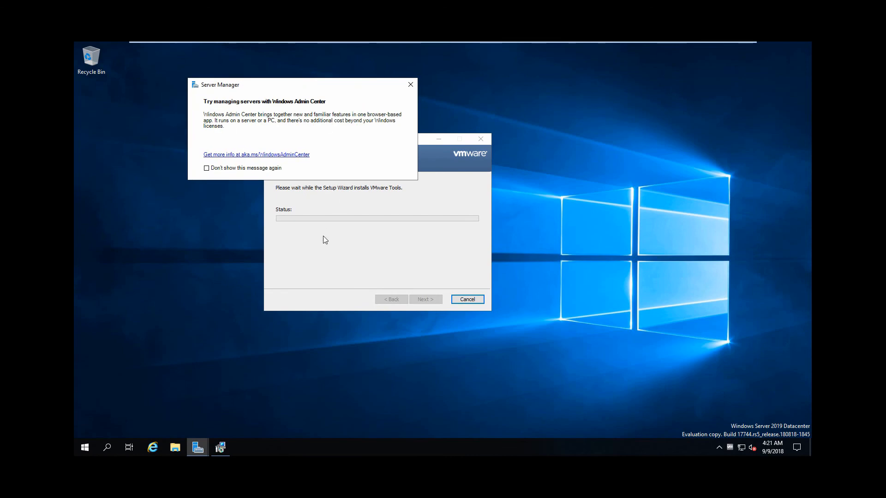
pyautogui.click(424, 300)
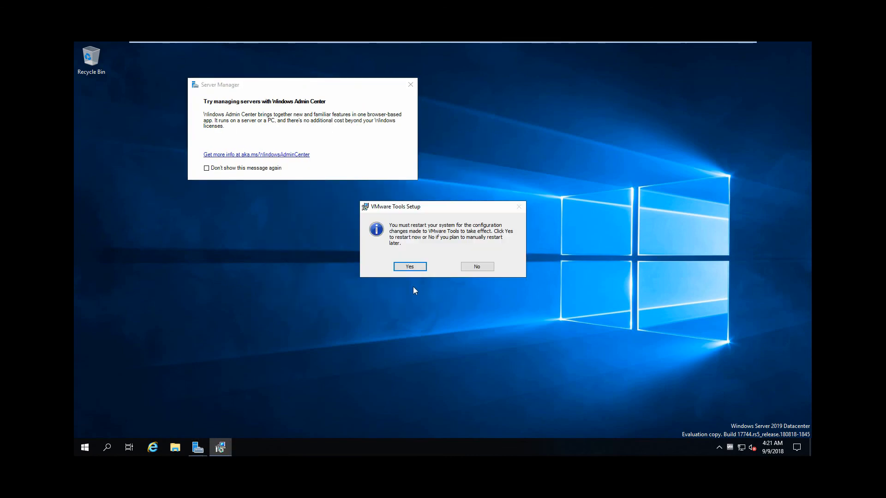
pyautogui.click(477, 267)
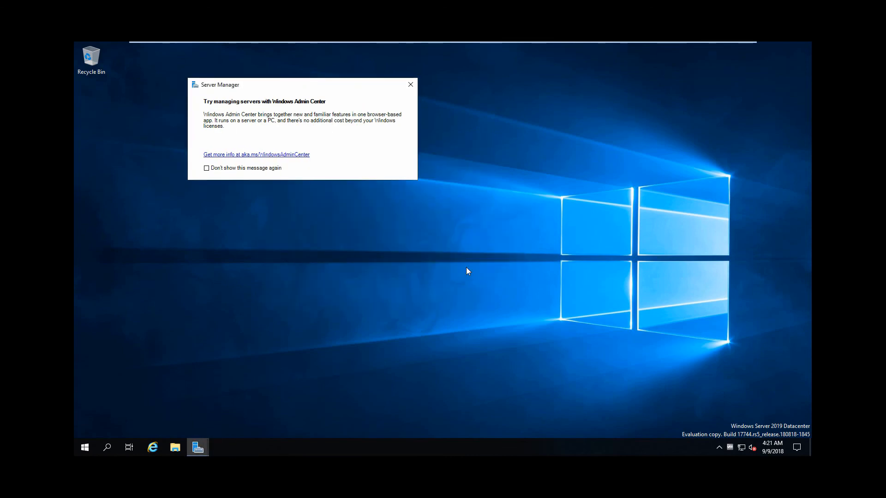
# Bring up the Server Manager dashboard and examine its management commands and list of administrative tools
pyautogui.moveTo(200, 446)
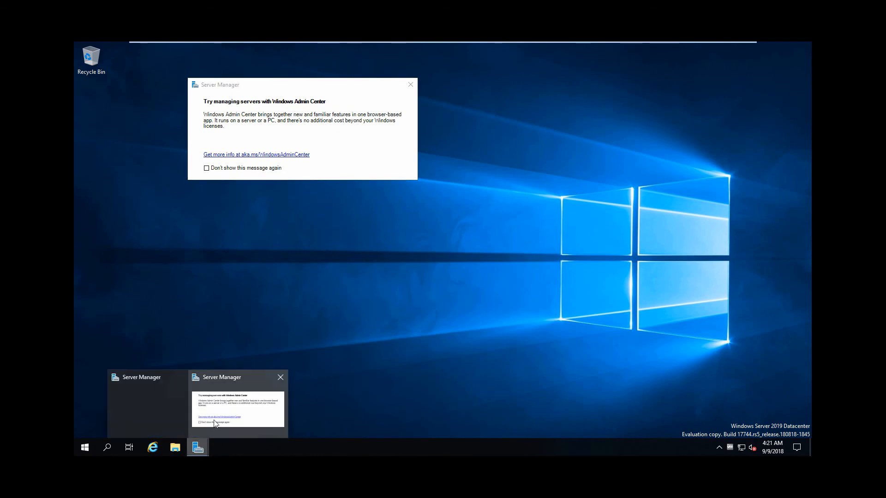
pyautogui.click(169, 416)
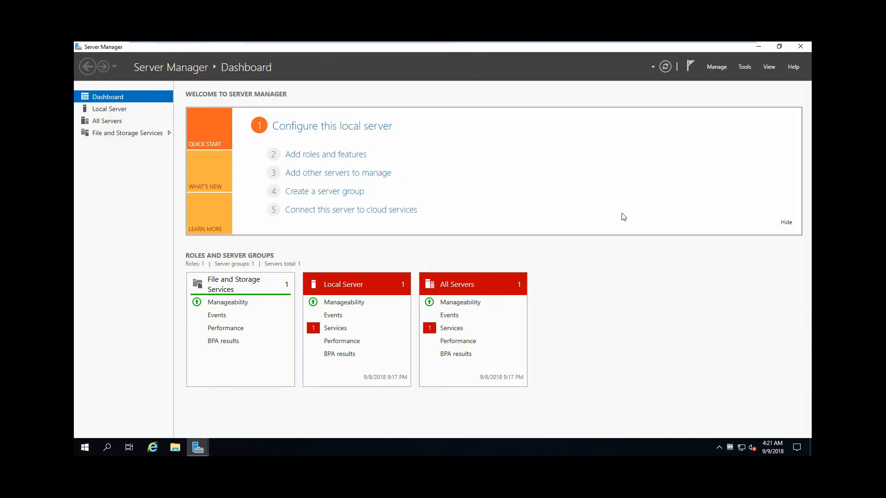
pyautogui.click(711, 68)
pyautogui.click(743, 67)
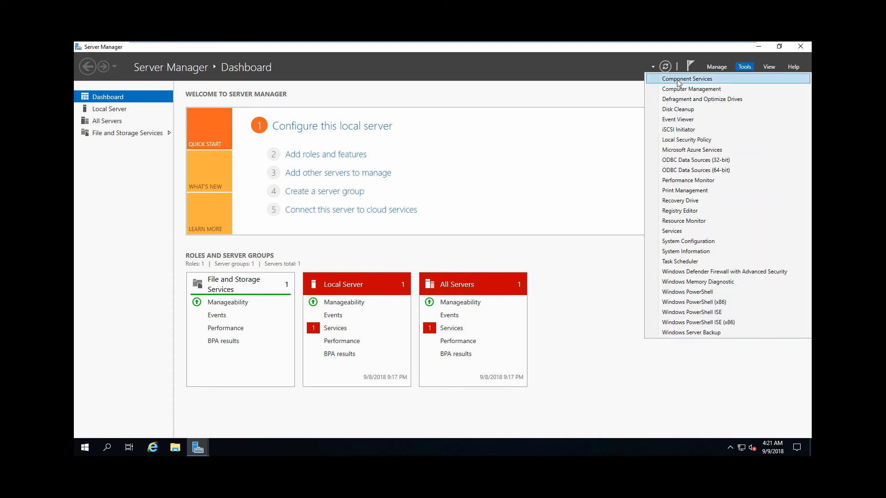
pyautogui.click(596, 257)
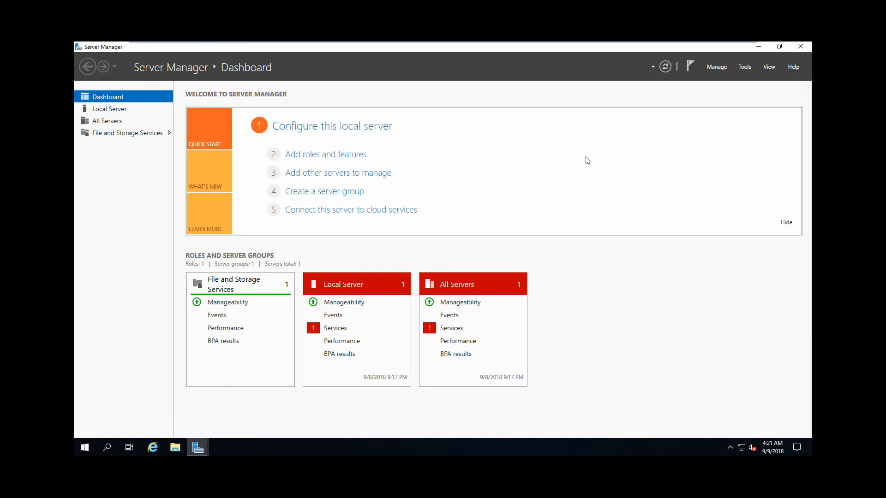
pyautogui.click(758, 46)
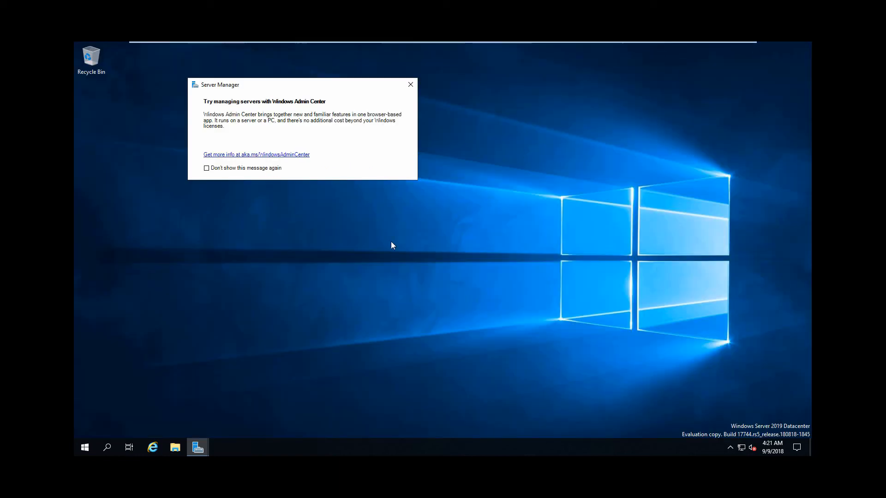
pyautogui.moveTo(198, 446)
pyautogui.click(189, 423)
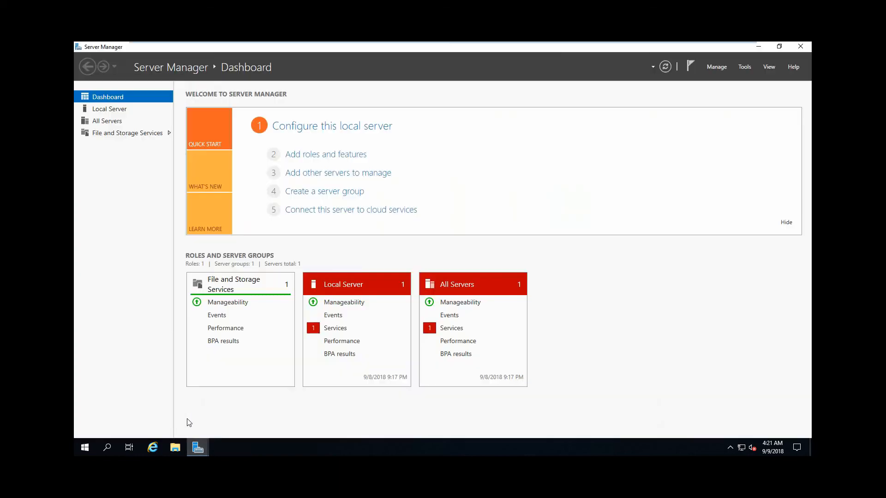
pyautogui.click(719, 67)
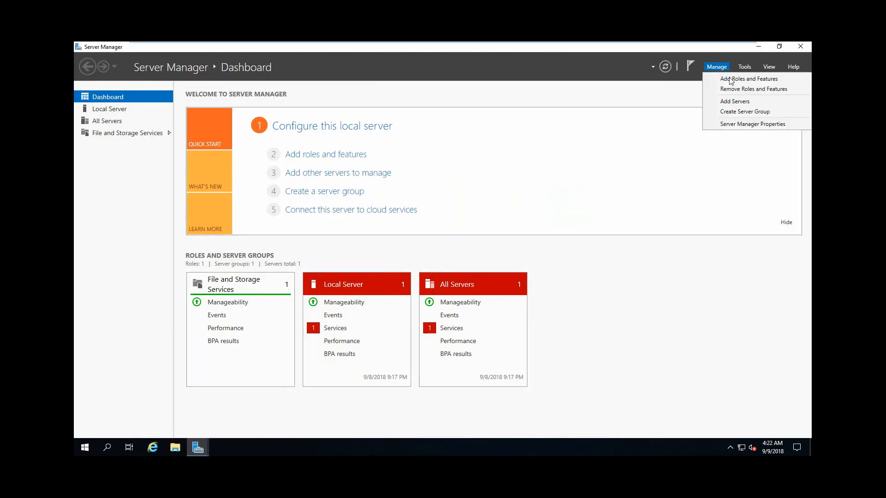
pyautogui.click(741, 70)
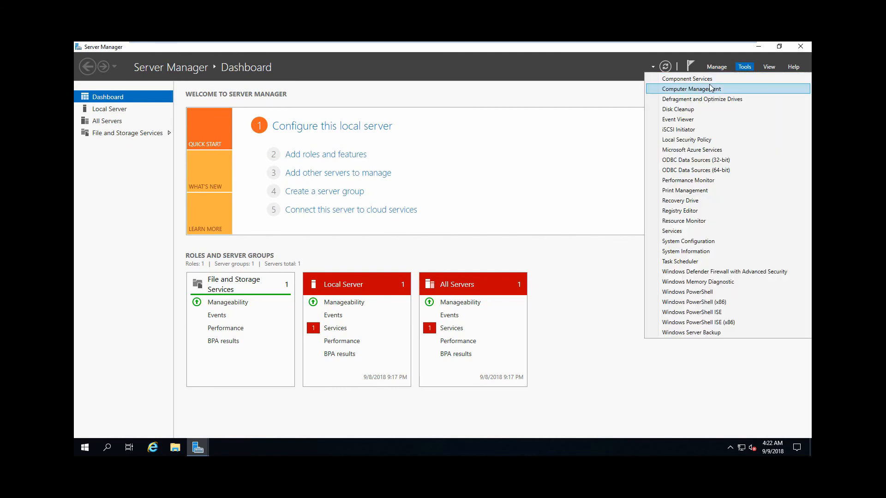